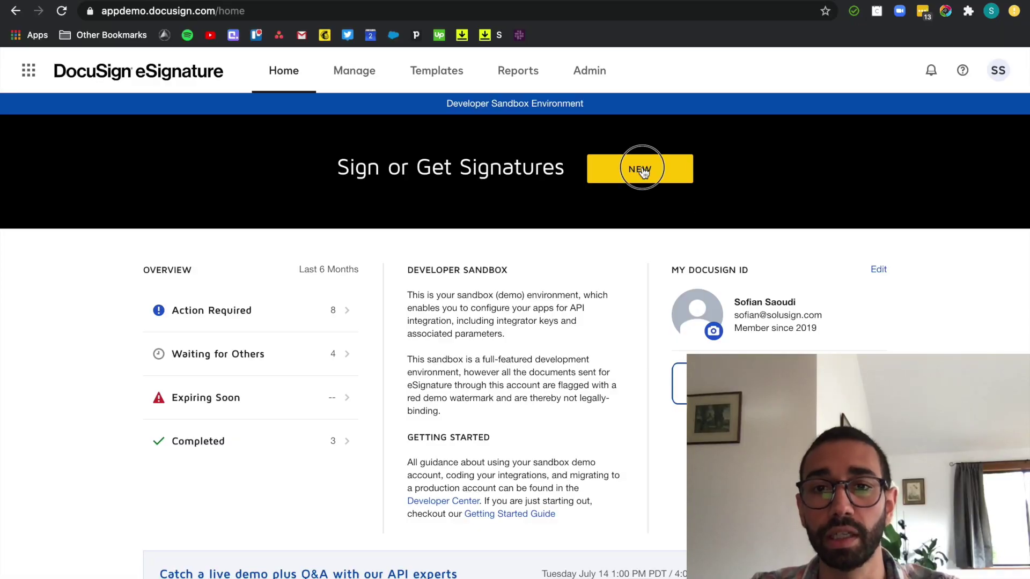
# - Create a new Send an Envelope and upload Client X.docx from the computer, then scroll through it
pyautogui.click(648, 170)
pyautogui.click(637, 200)
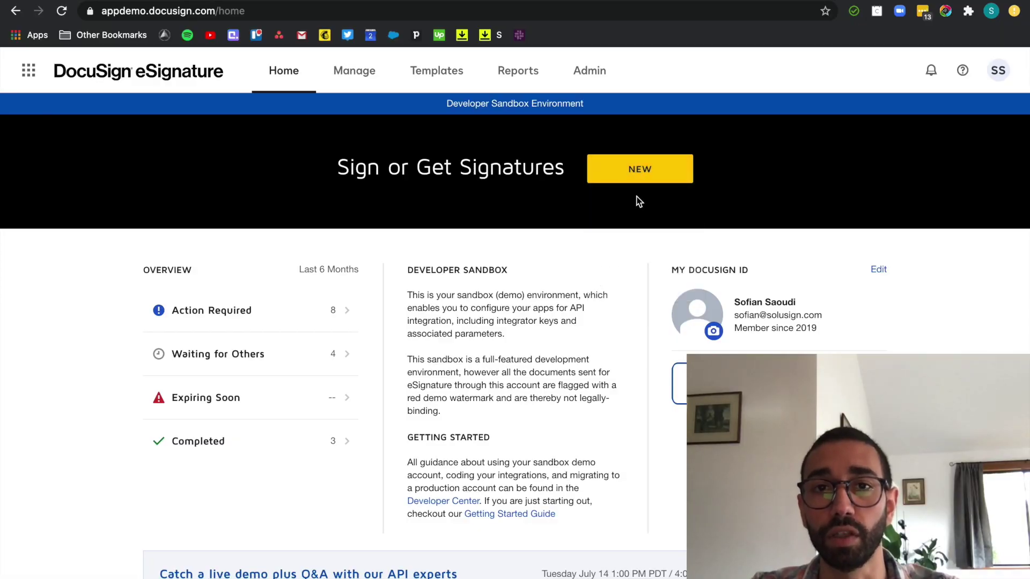
pyautogui.click(134, 233)
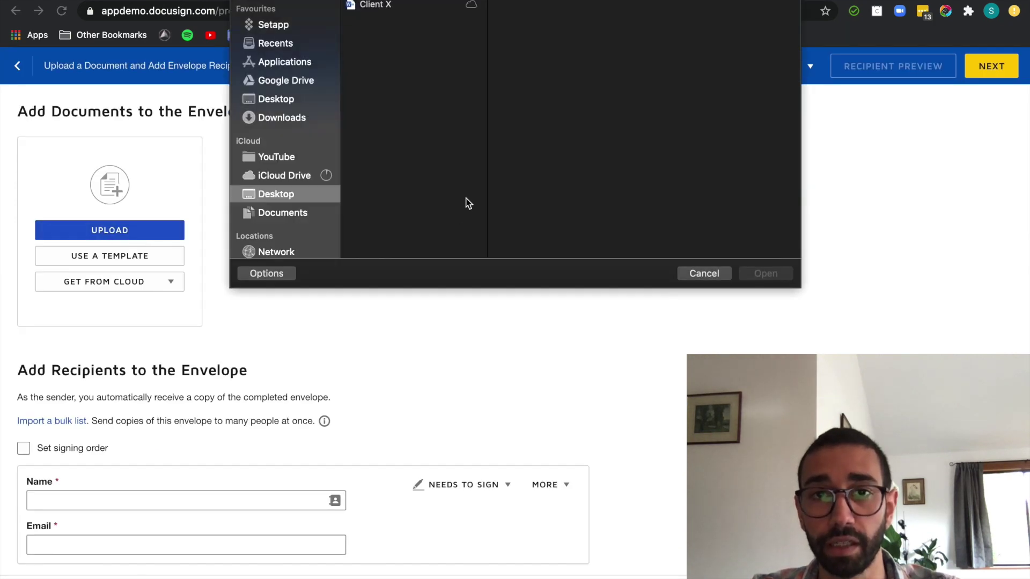
pyautogui.click(420, 6)
pyautogui.doubleClick(420, 6)
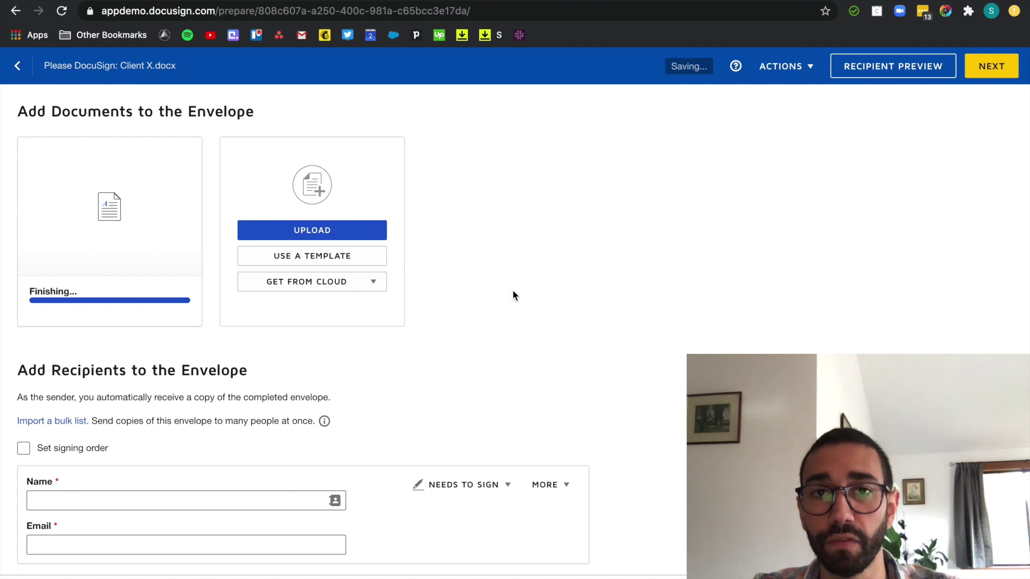
pyautogui.scroll(-2, 512, 295)
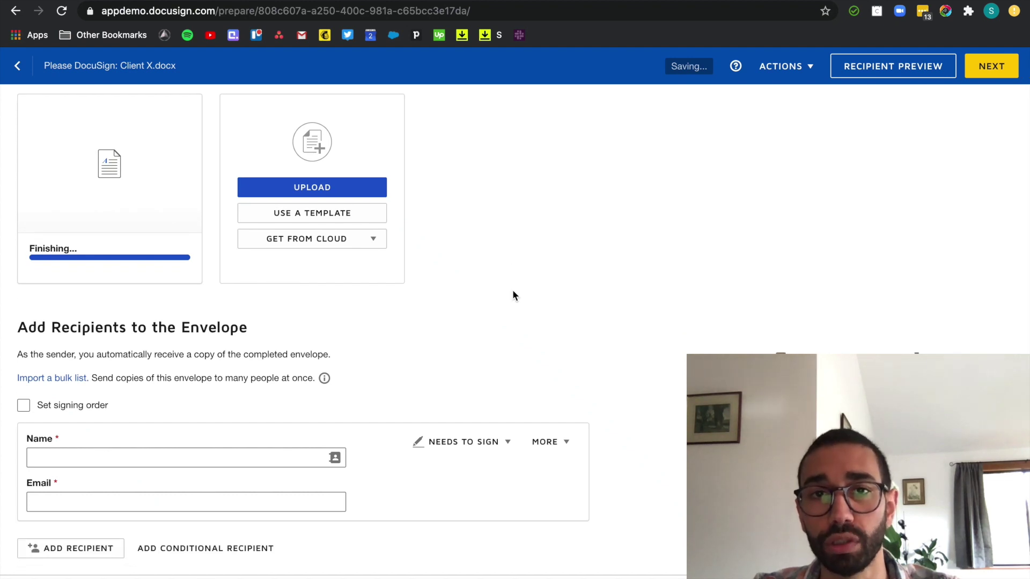
pyautogui.scroll(-5, 513, 291)
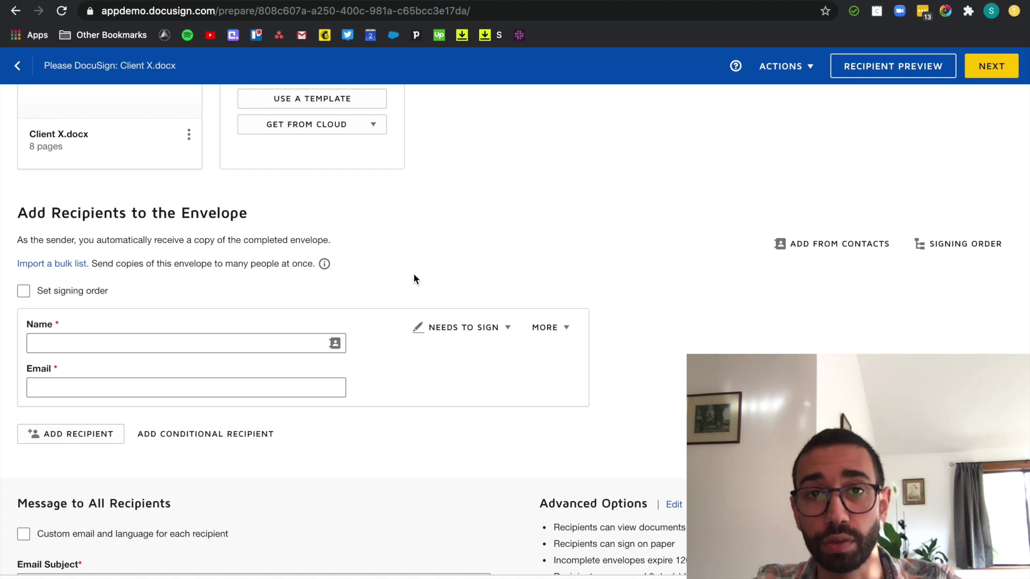
# - Enter the client's full name and e-mail as the first recipient, keeping the default role
pyautogui.click(104, 340)
pyautogui.write('Cli')
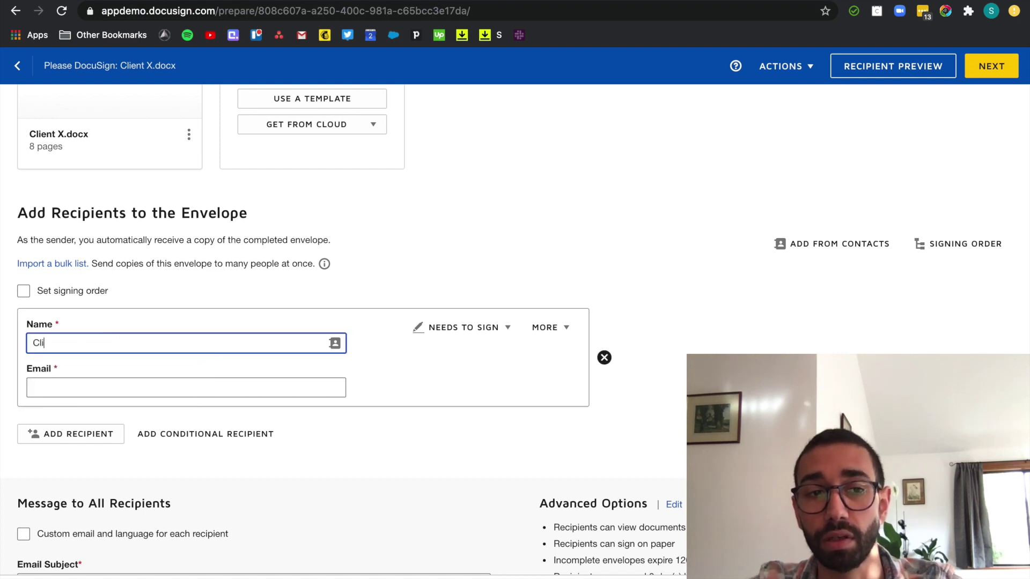
pyautogui.press('BackSpace')
pyautogui.press('BackSpace')
pyautogui.write('John Smith')
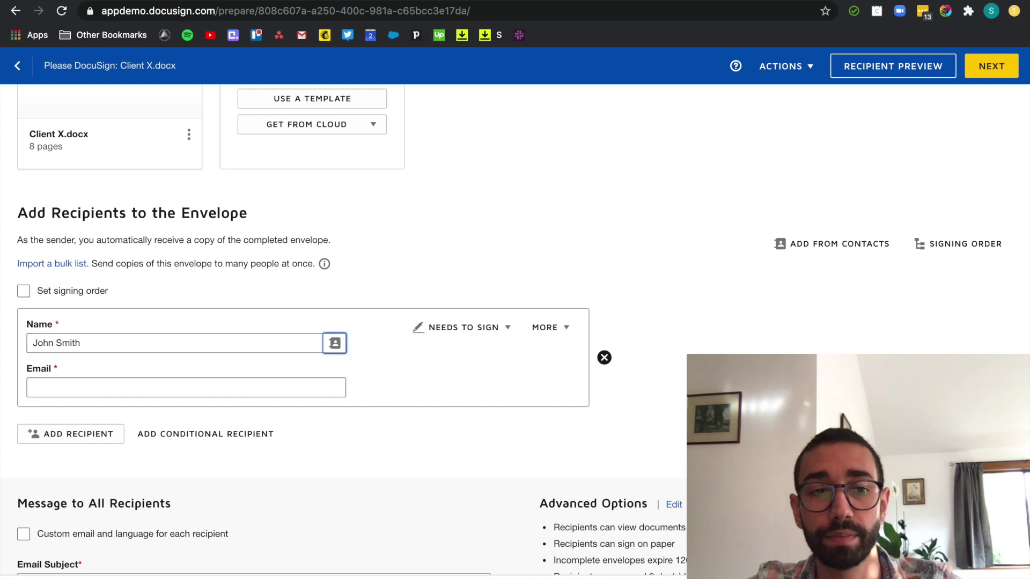
pyautogui.press('Tab')
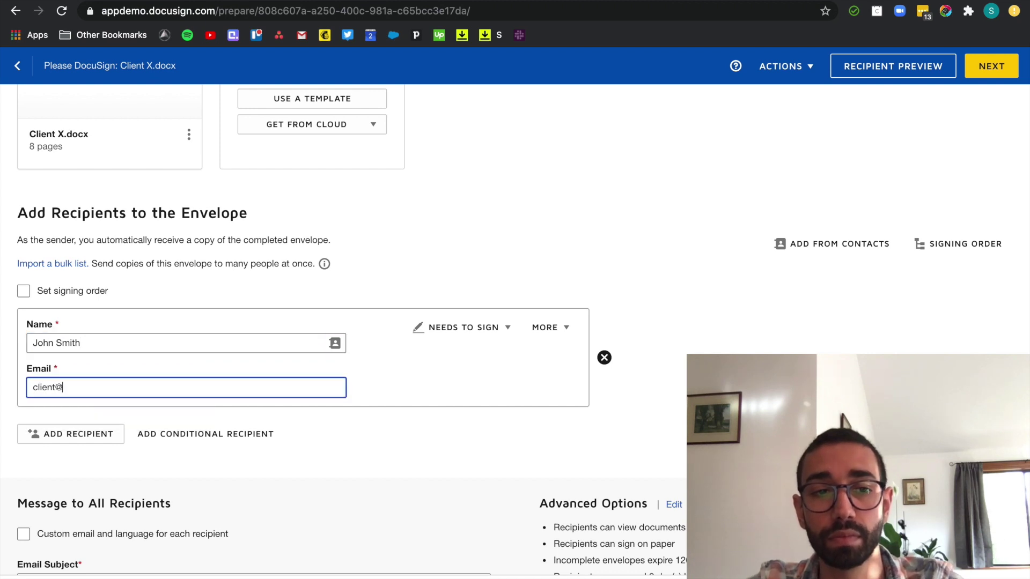
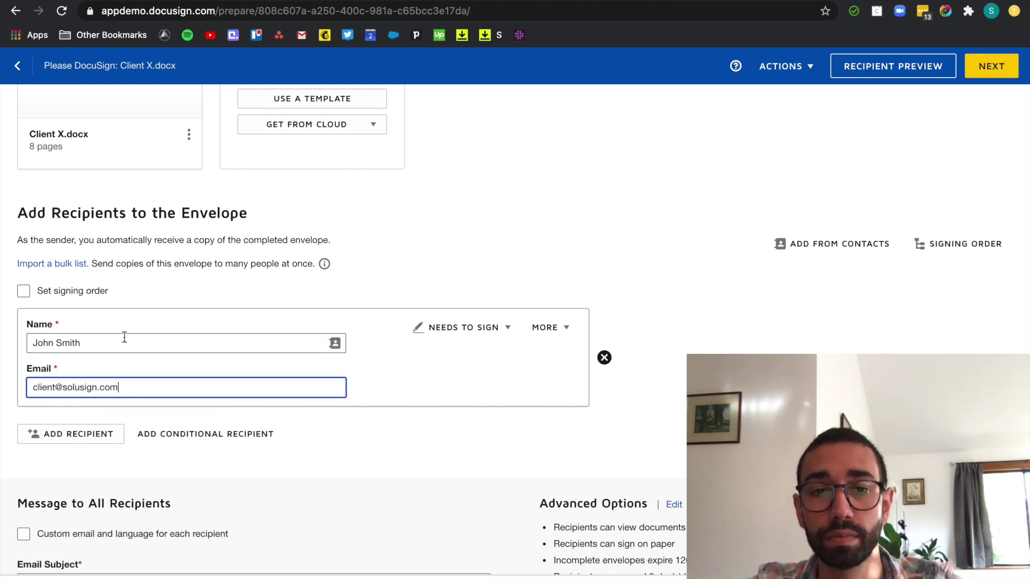
pyautogui.click(494, 277)
pyautogui.click(471, 332)
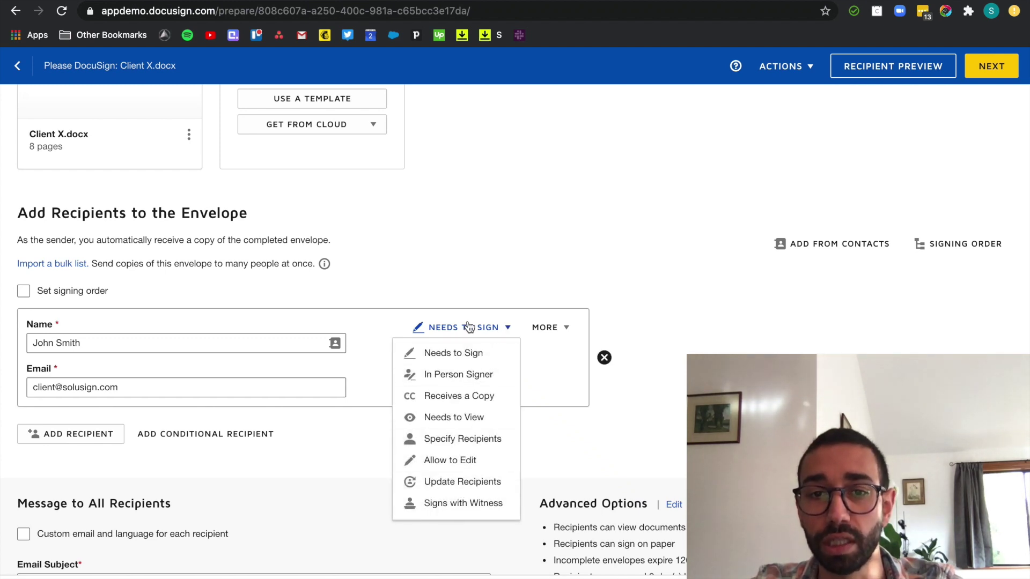
pyautogui.click(506, 271)
# - Add the sender's own saved contact as the second signer and start a third recipient entry
pyautogui.click(79, 438)
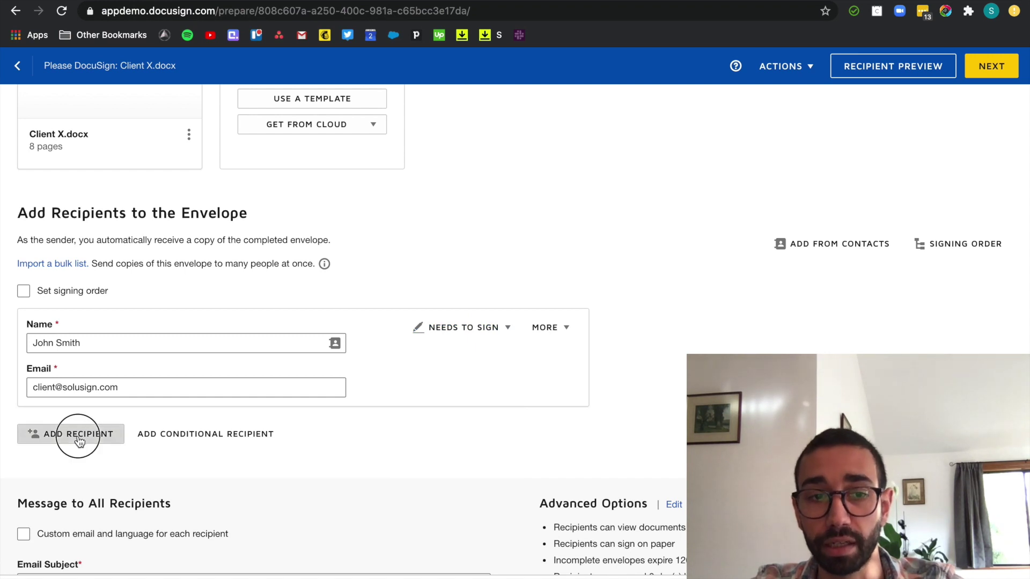
pyautogui.click(108, 486)
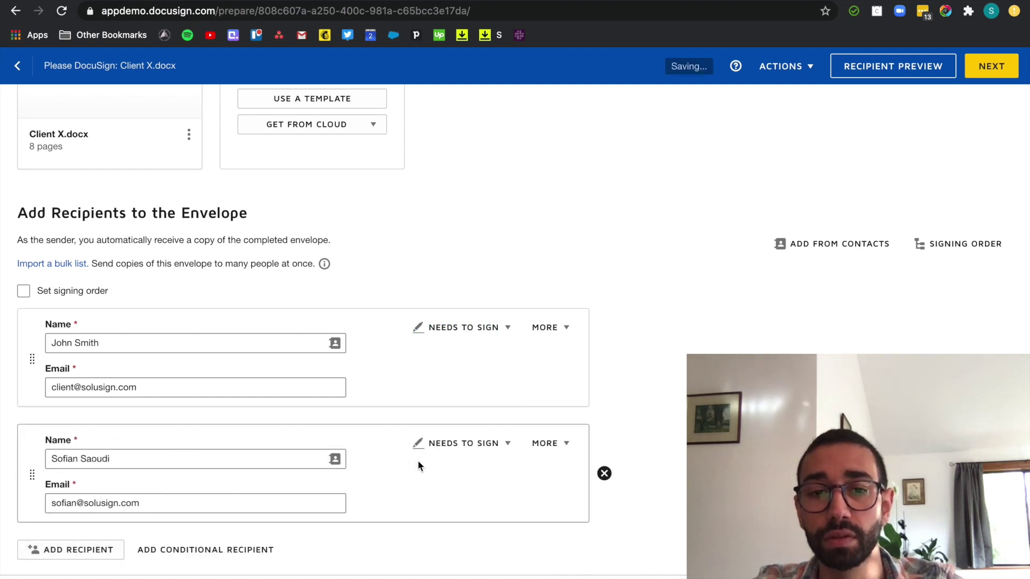
pyautogui.scroll(-3, 505, 457)
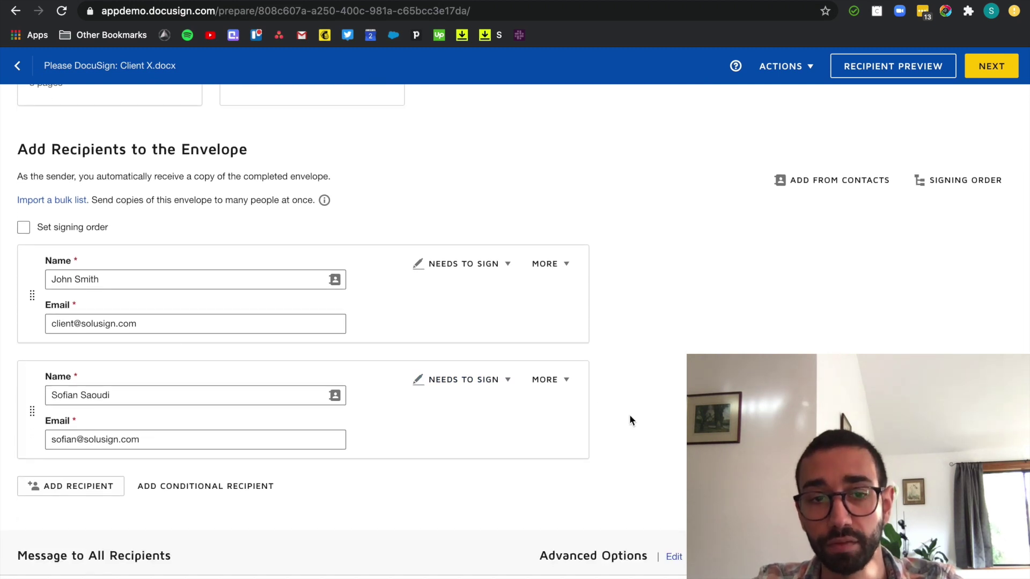
pyautogui.click(62, 493)
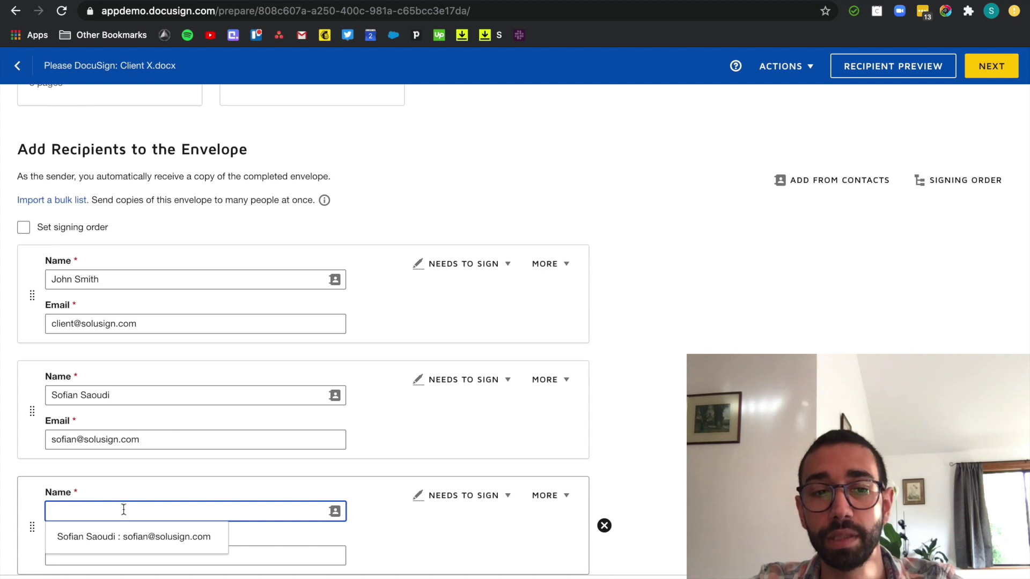
# - Add 'Team member' with the team's e-mail as a Receives a Copy recipient and enable signing order
pyautogui.write('Team member')
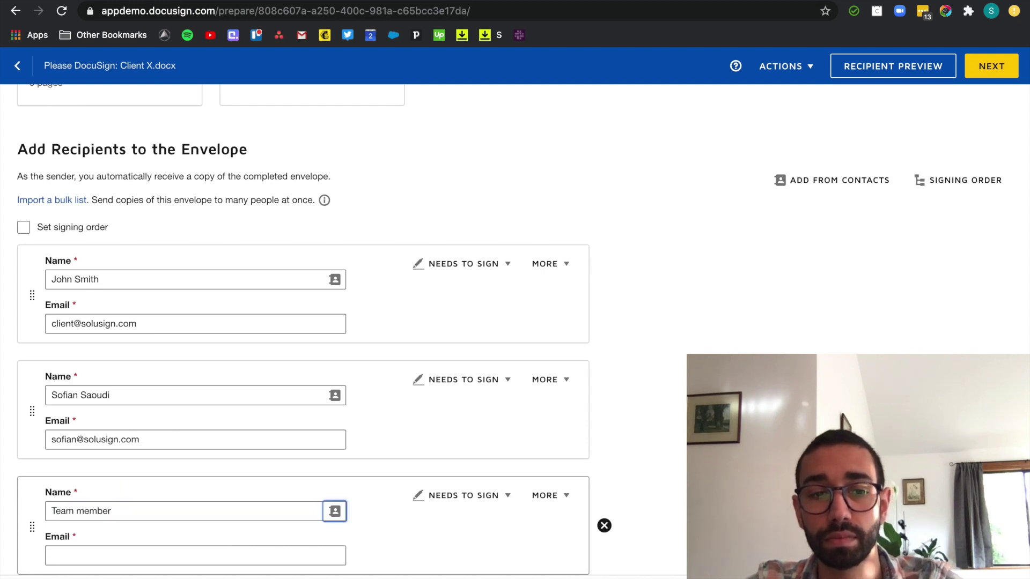
pyautogui.press('Tab')
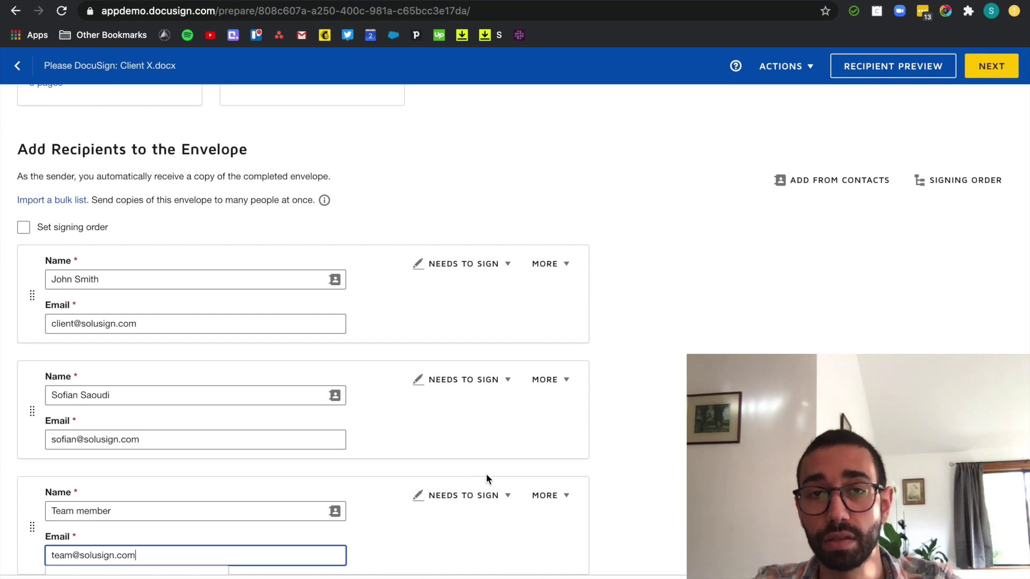
pyautogui.click(499, 494)
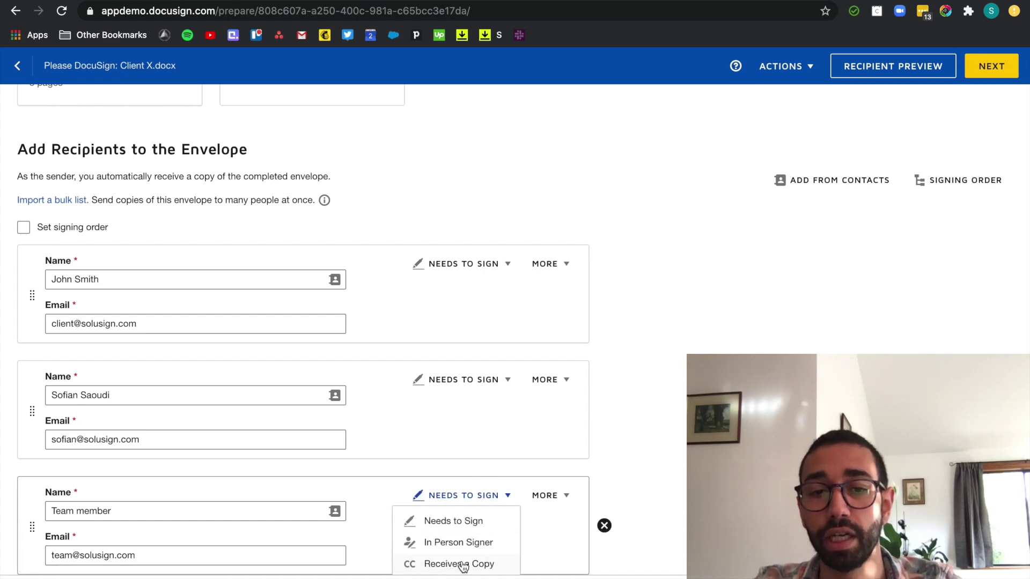
pyautogui.click(460, 564)
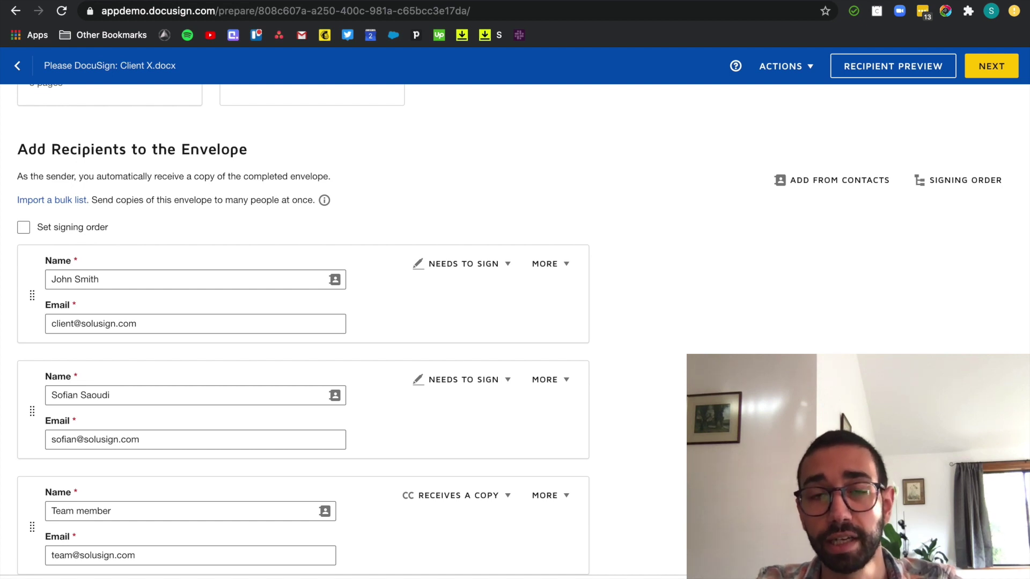
pyautogui.click(23, 229)
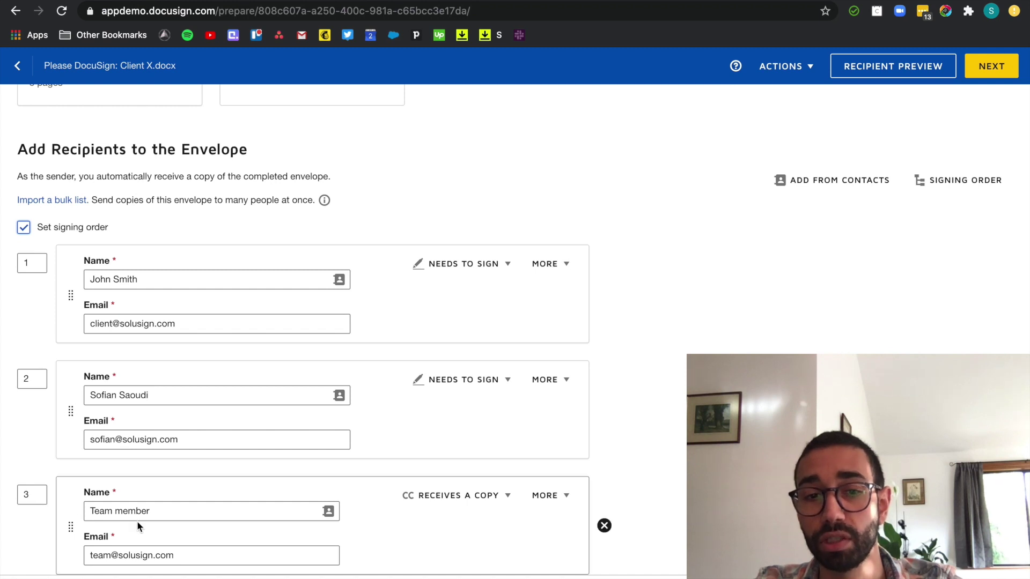
# - Replace the file name in the email subject with 'your NDA' and write 'Thank you!' as the message
pyautogui.scroll(-6, 152, 385)
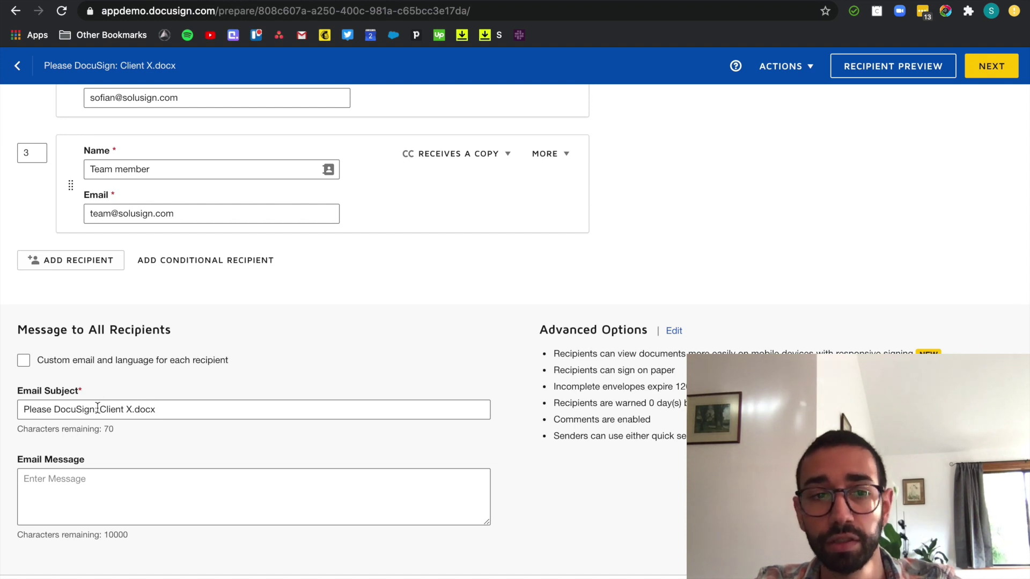
pyautogui.moveTo(95, 410); pyautogui.dragTo(205, 409)
pyautogui.write('you')
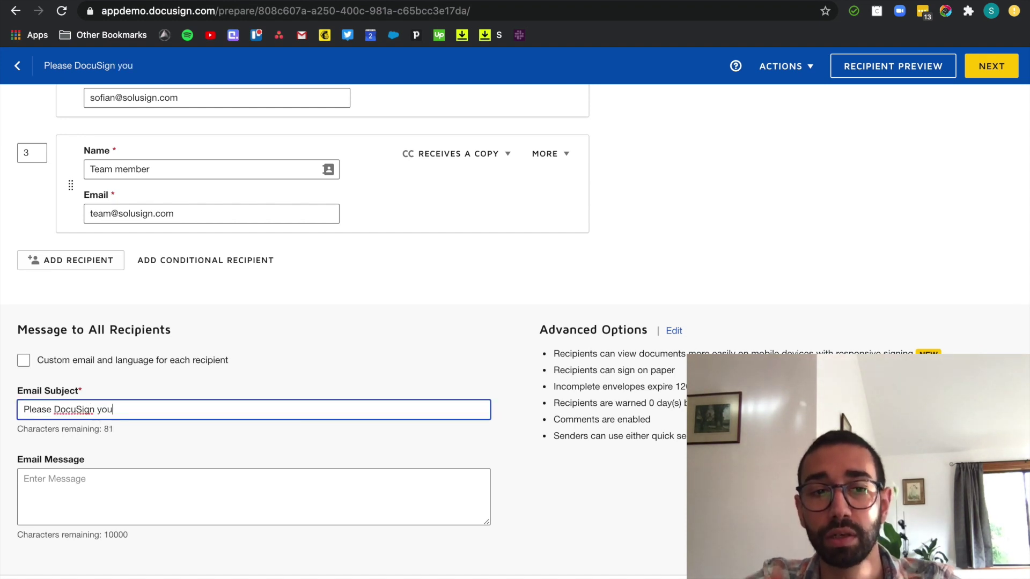
pyautogui.write('r NDA')
pyautogui.click(240, 481)
pyautogui.write('Thank')
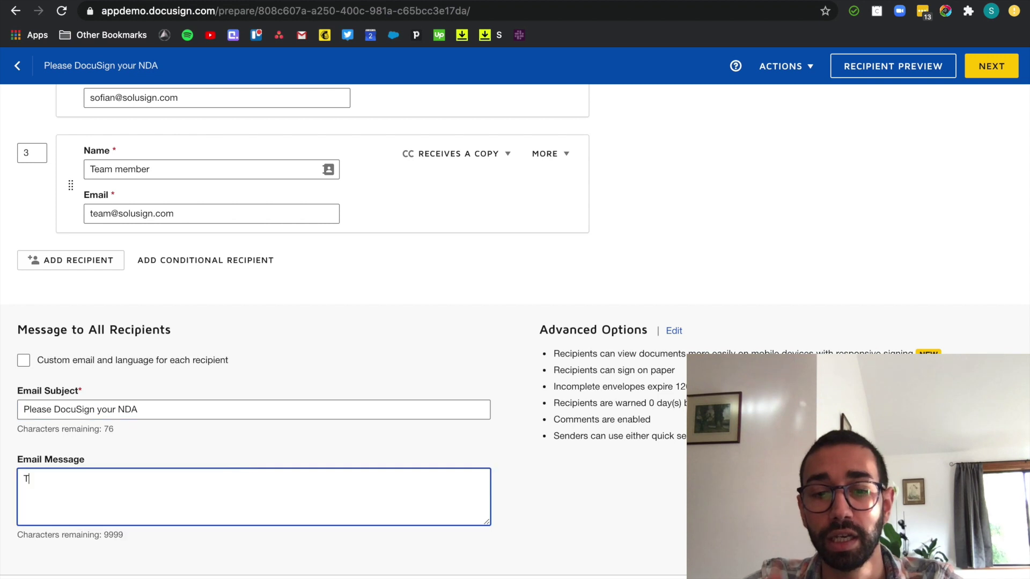
pyautogui.write(' Y')
pyautogui.press('BackSpace')
pyautogui.write('you!')
pyautogui.click(664, 503)
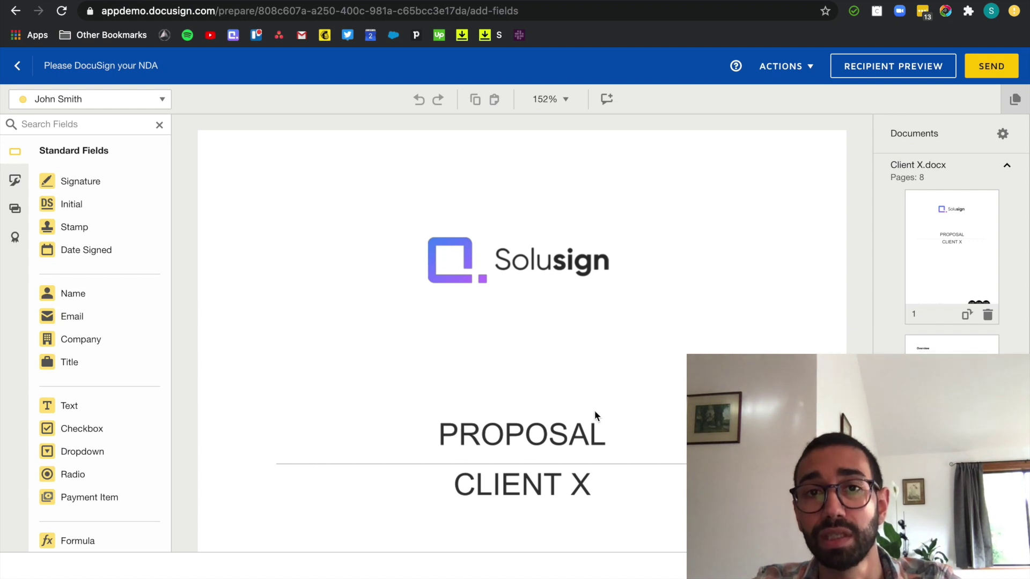
# - Scroll to the acceptance block and make the client signer the active recipient for field placement
pyautogui.scroll(-2, 595, 416)
pyautogui.scroll(-10, 596, 414)
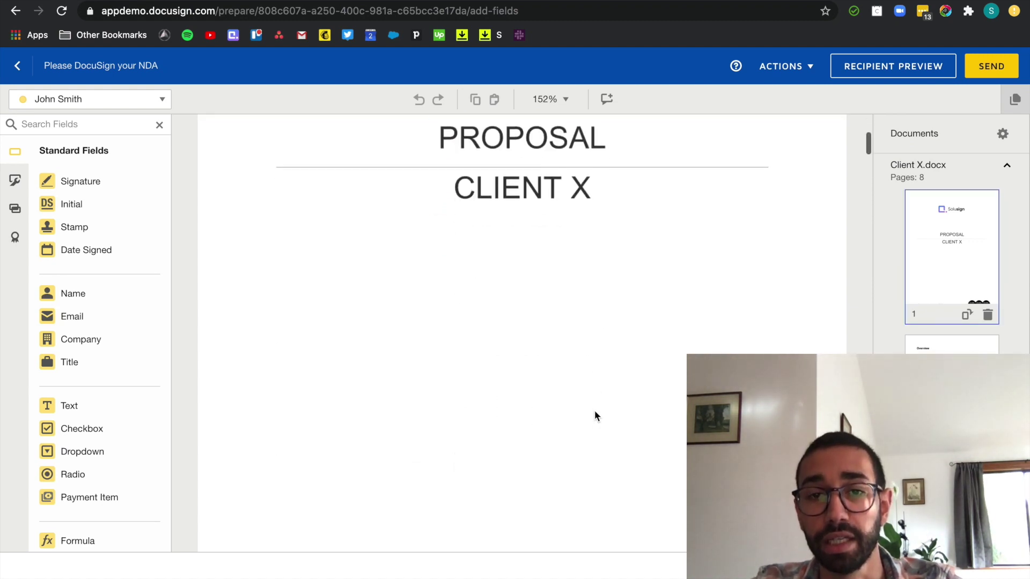
pyautogui.scroll(-5, 594, 410)
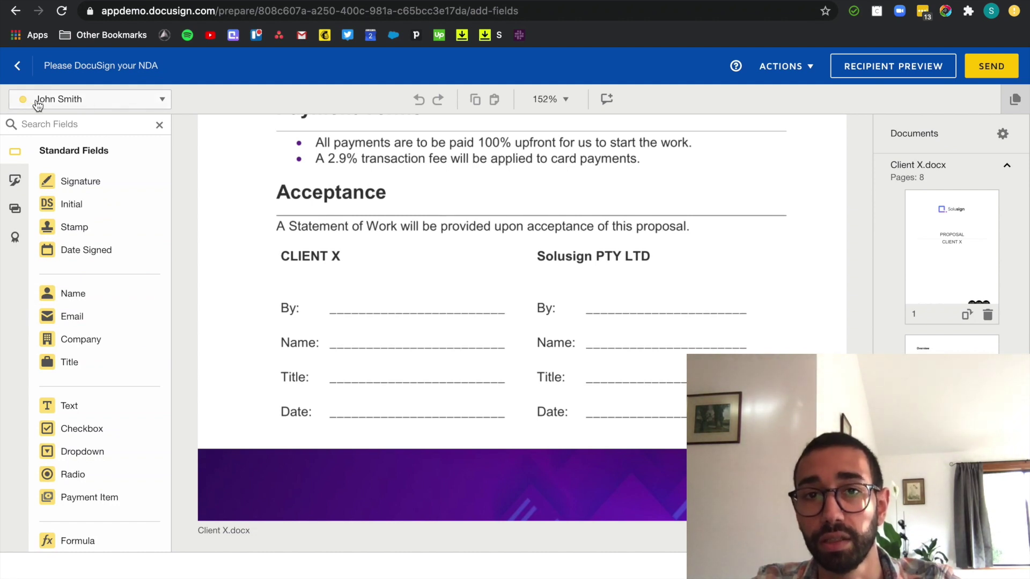
pyautogui.click(86, 99)
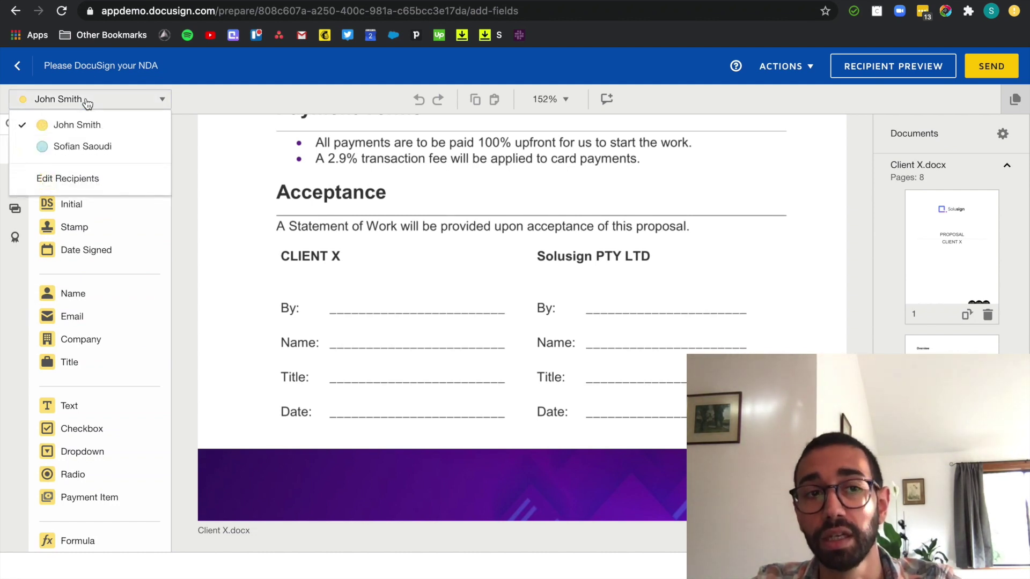
pyautogui.click(93, 149)
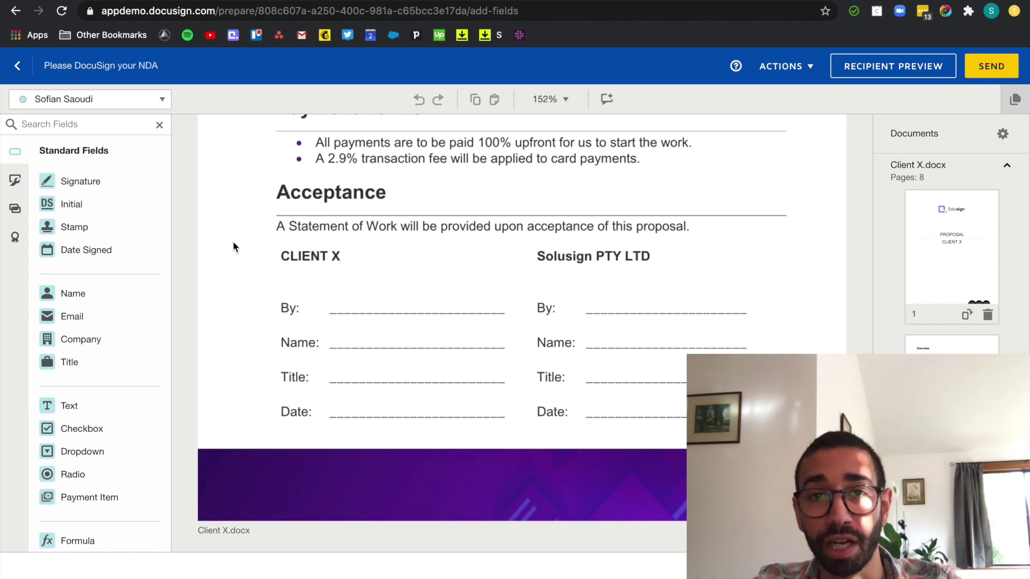
pyautogui.click(145, 100)
pyautogui.click(114, 124)
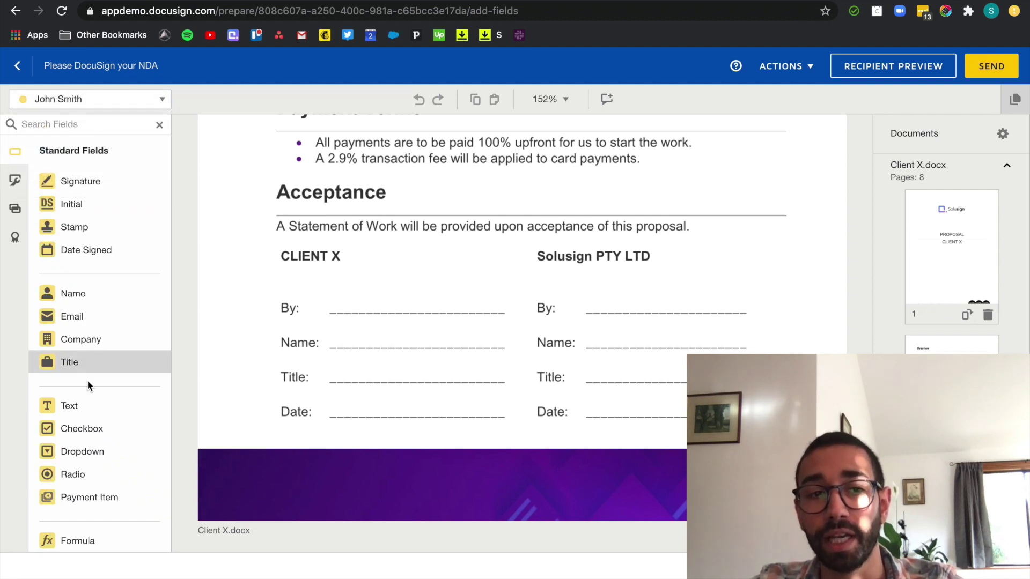
# - Place Signature, Full Name, Title and Date Signed fields on the CLIENT X By, Name, Title and Date lines
pyautogui.moveTo(86, 181)
pyautogui.mouseDown()
pyautogui.moveTo(230, 223)
pyautogui.moveTo(332, 286)
pyautogui.mouseUp()
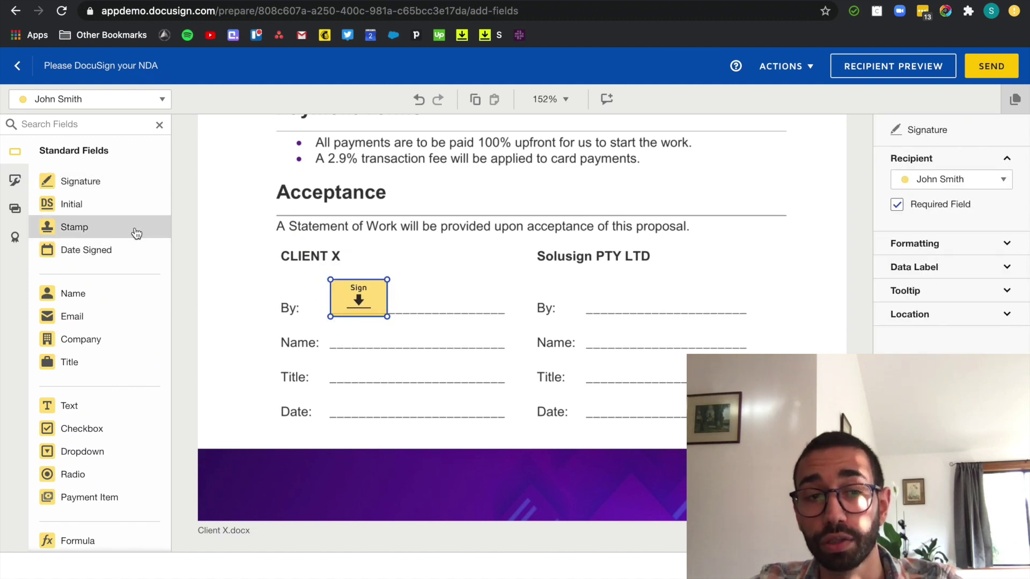
pyautogui.moveTo(105, 294); pyautogui.dragTo(335, 342)
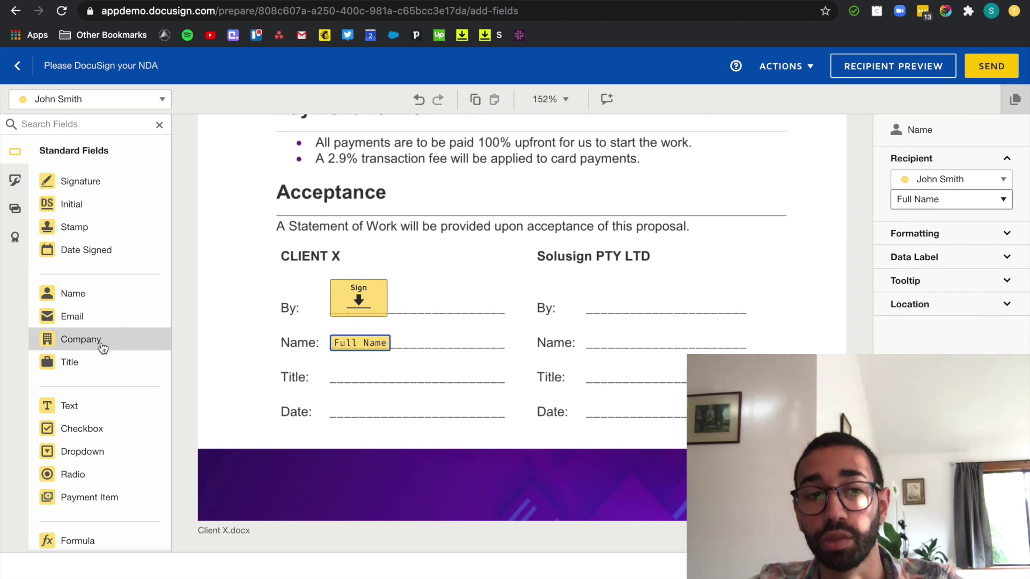
pyautogui.moveTo(102, 362); pyautogui.dragTo(337, 376)
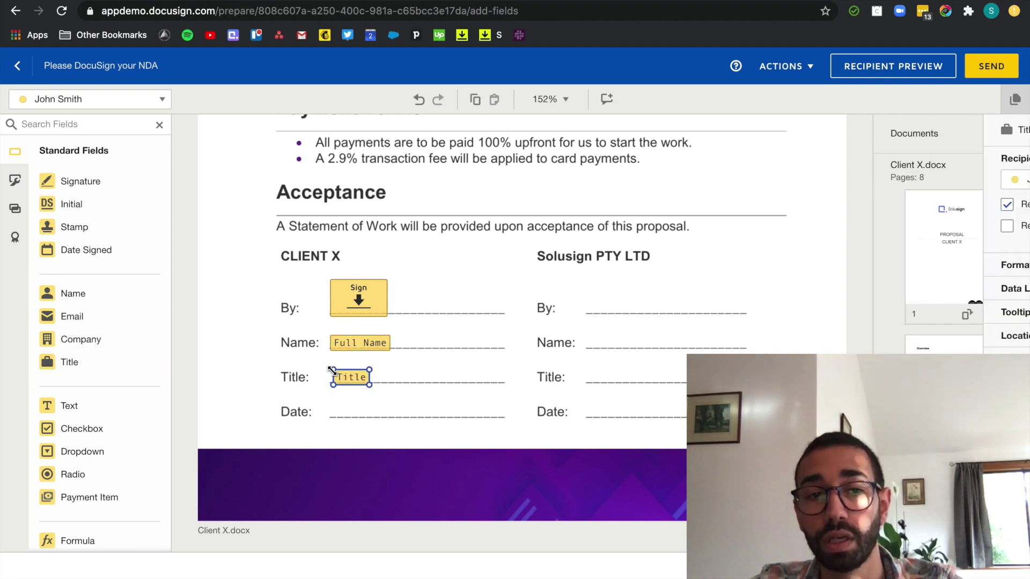
pyautogui.moveTo(124, 259); pyautogui.dragTo(333, 408)
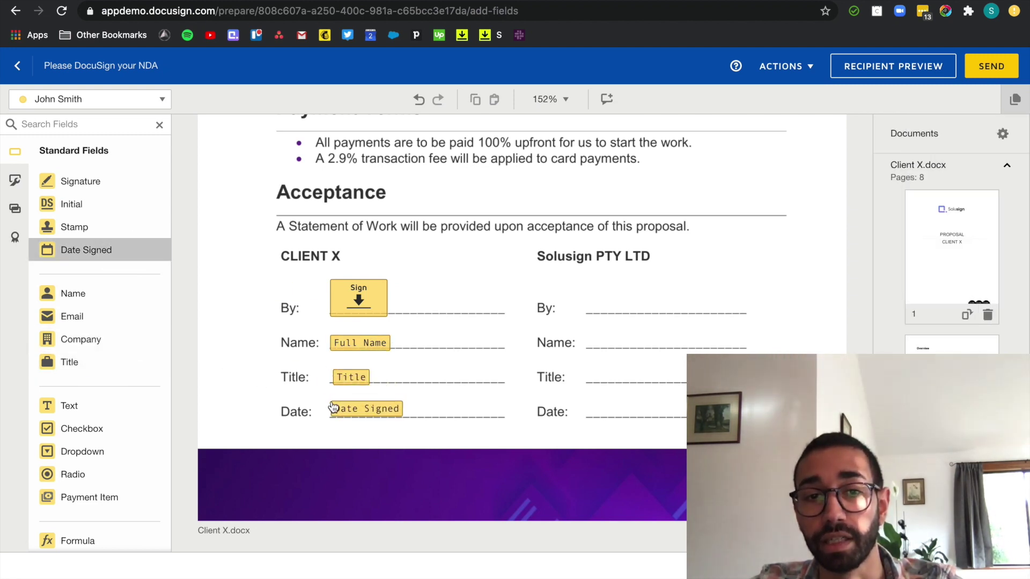
pyautogui.moveTo(434, 418); pyautogui.dragTo(357, 346)
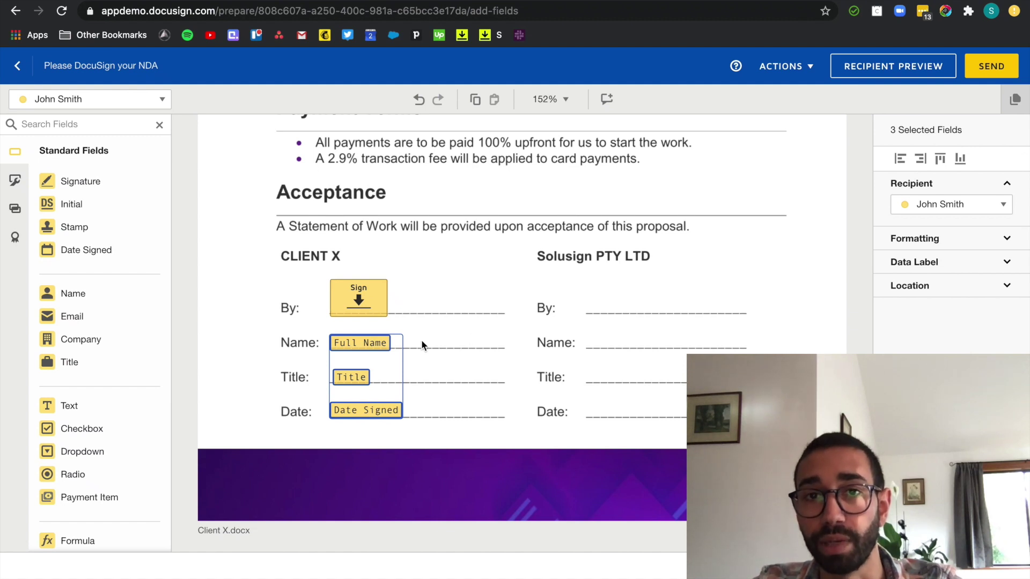
# - Align the CLIENT X name, title and date fields on their left edges
pyautogui.click(900, 160)
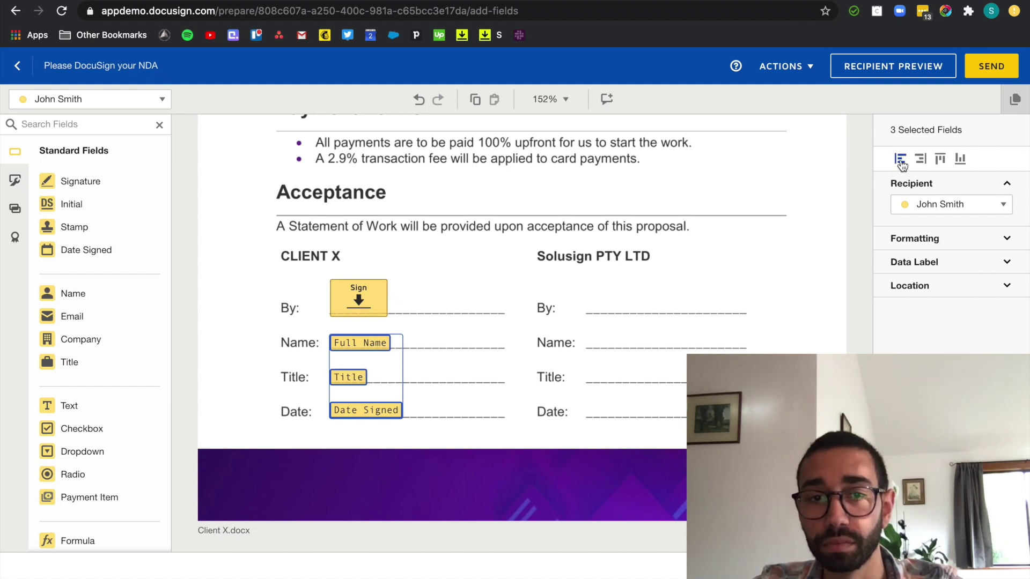
pyautogui.moveTo(440, 406); pyautogui.dragTo(336, 258)
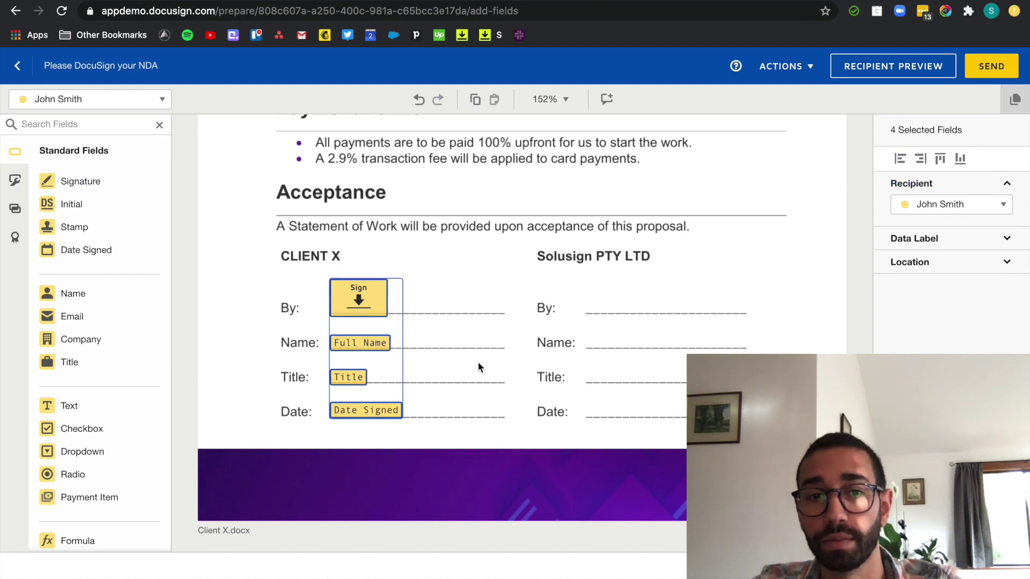
pyautogui.click(467, 424)
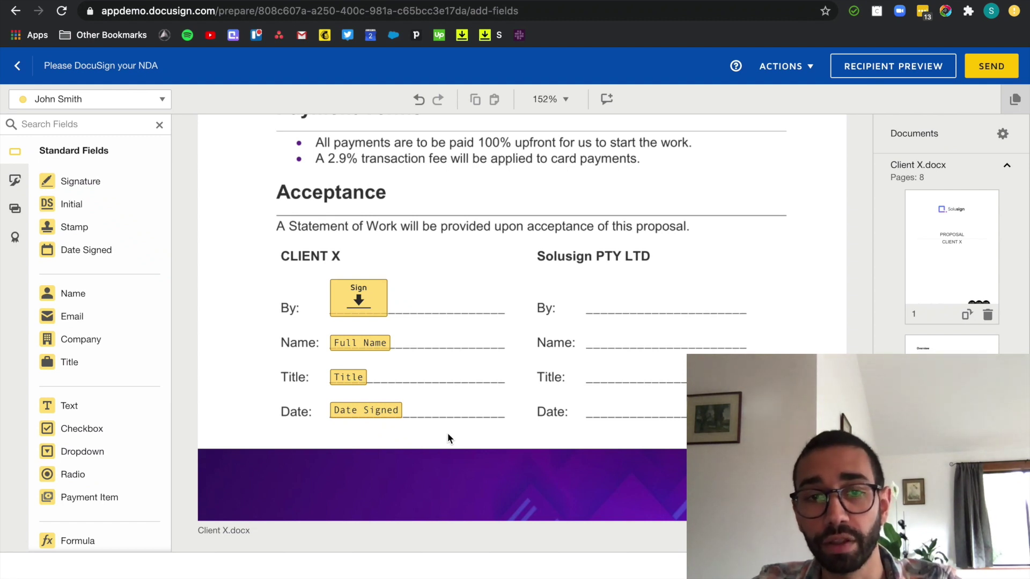
# - Copy all four CLIENT X fields onto the Solusign PTY LTD lines and assign them to the second signer
pyautogui.moveTo(464, 437); pyautogui.dragTo(300, 260)
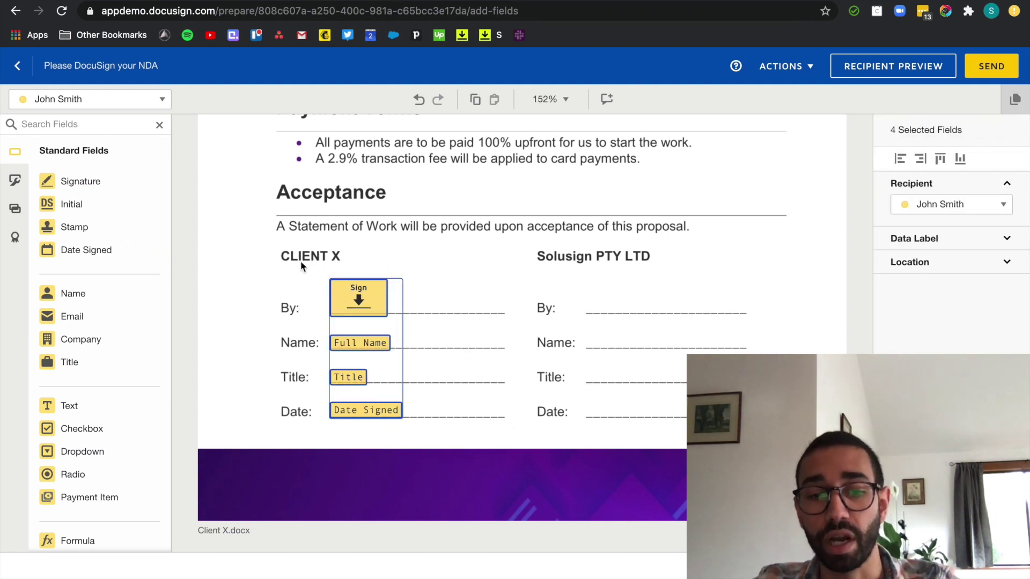
pyautogui.moveTo(370, 296); pyautogui.dragTo(616, 298)
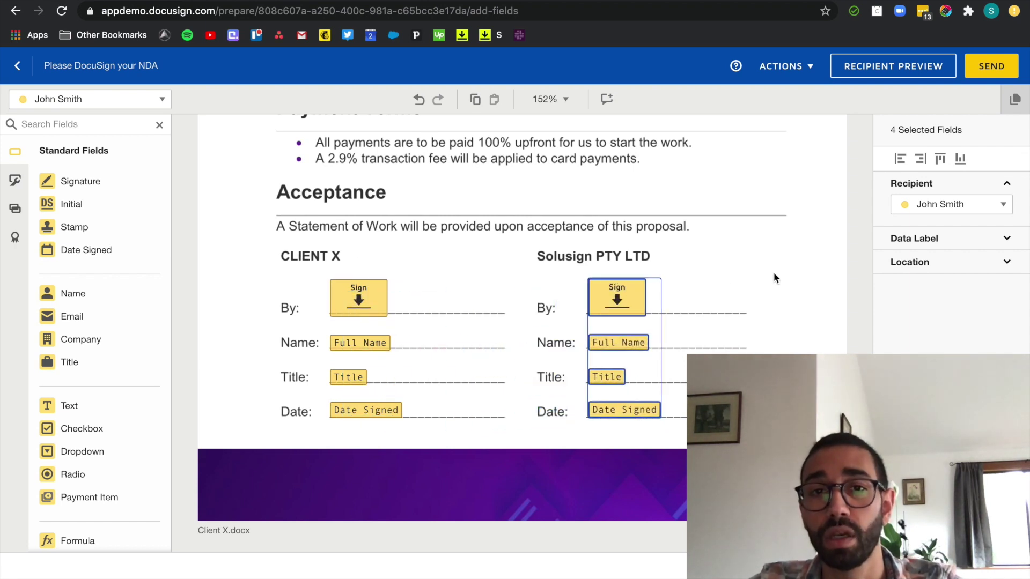
pyautogui.click(966, 214)
pyautogui.click(954, 253)
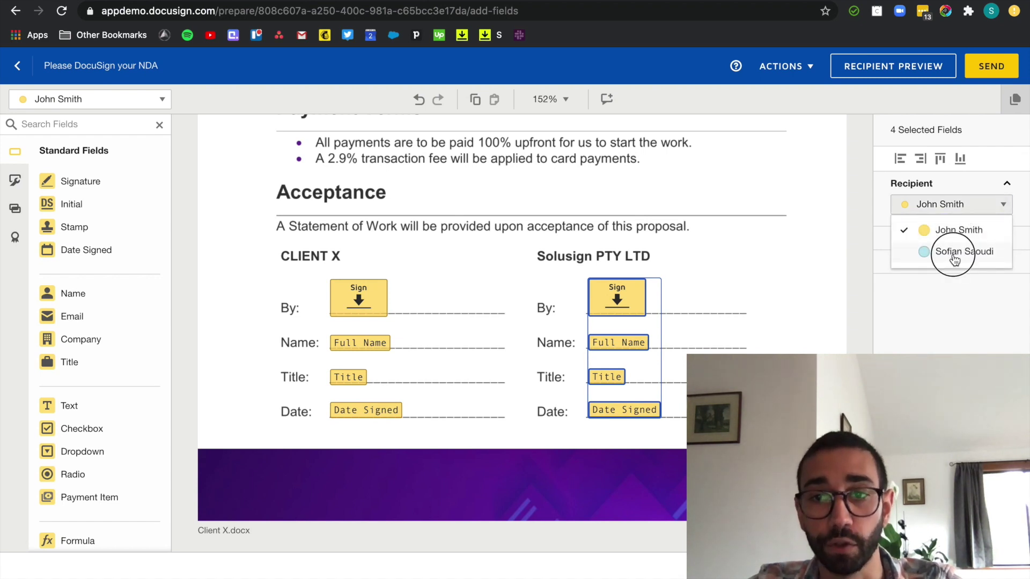
pyautogui.click(767, 263)
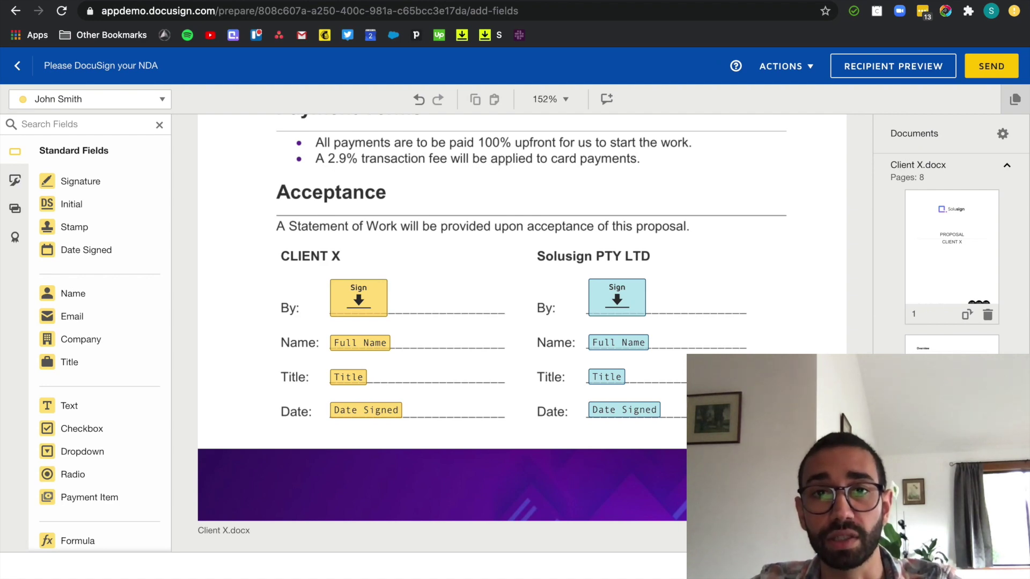
# - Send the envelope, then open the 'Please DocuSign your NDA' email's document for review
pyautogui.click(991, 66)
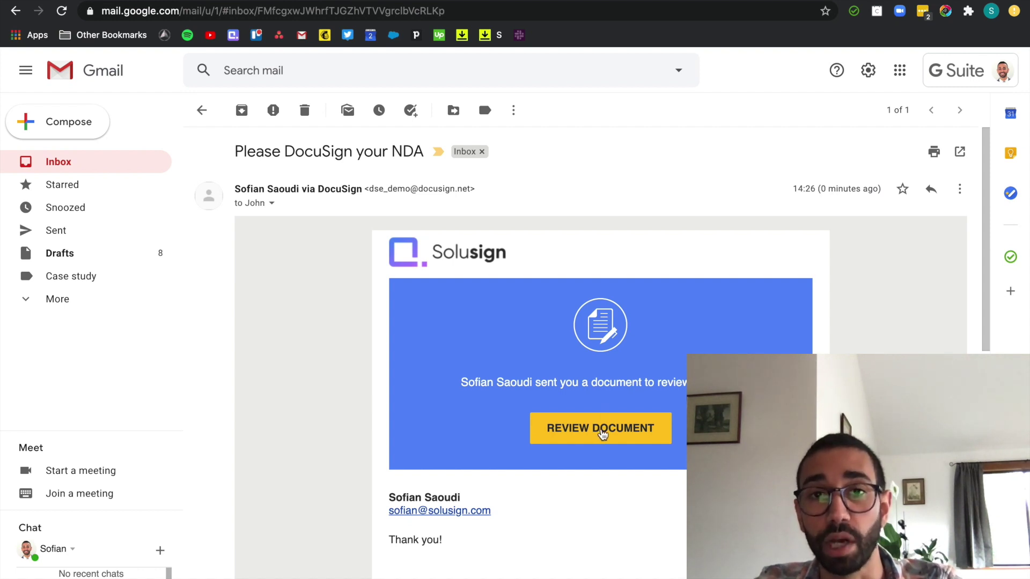
pyautogui.click(602, 435)
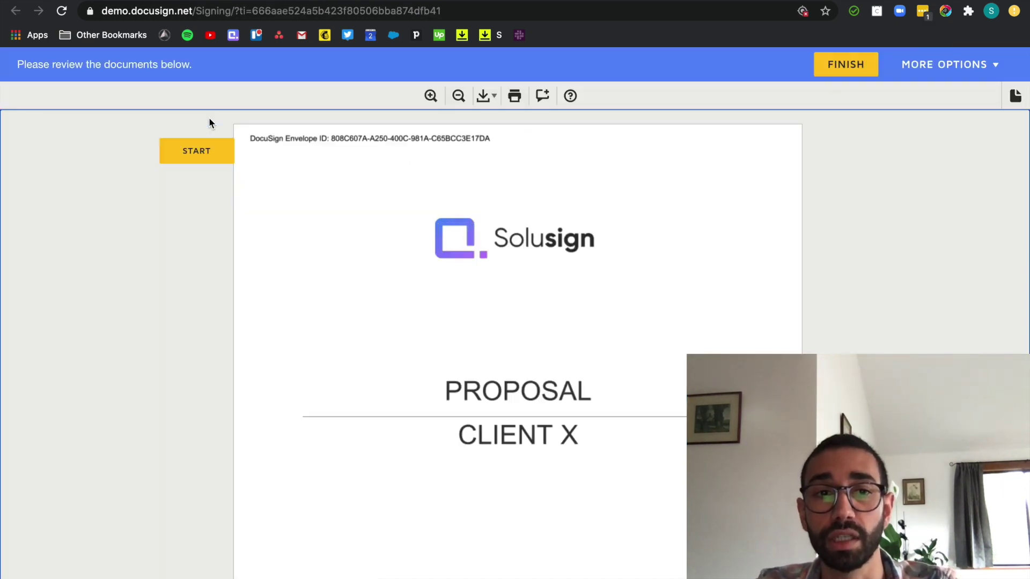
# - Adopt a signature and sign the CLIENT X By line as the client
pyautogui.click(203, 152)
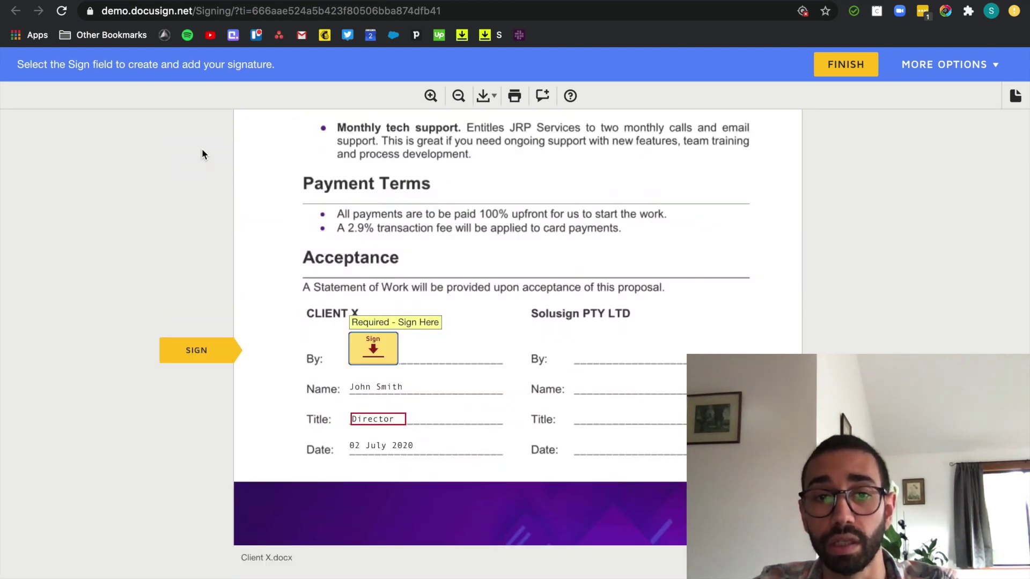
pyautogui.click(374, 350)
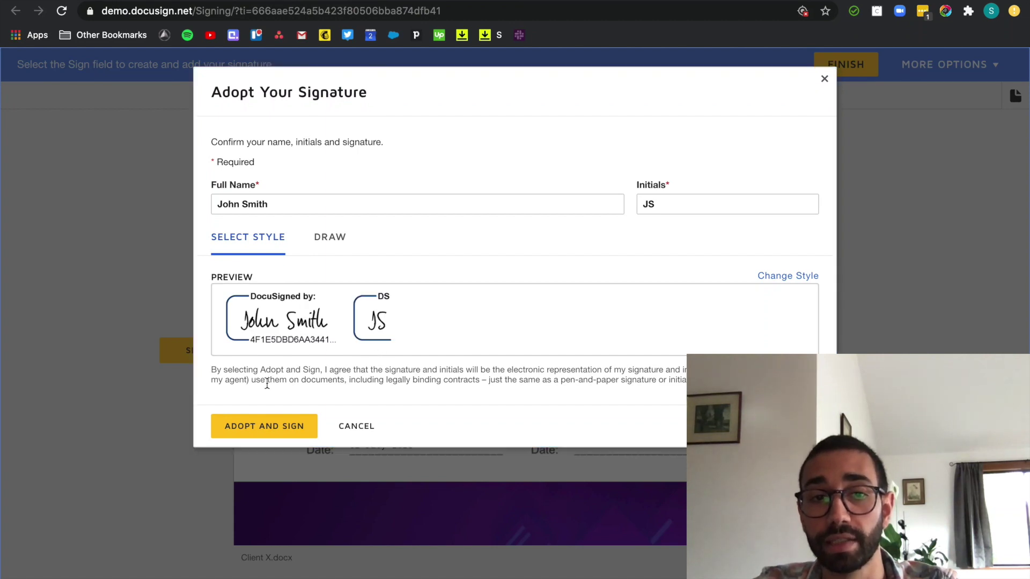
pyautogui.click(258, 430)
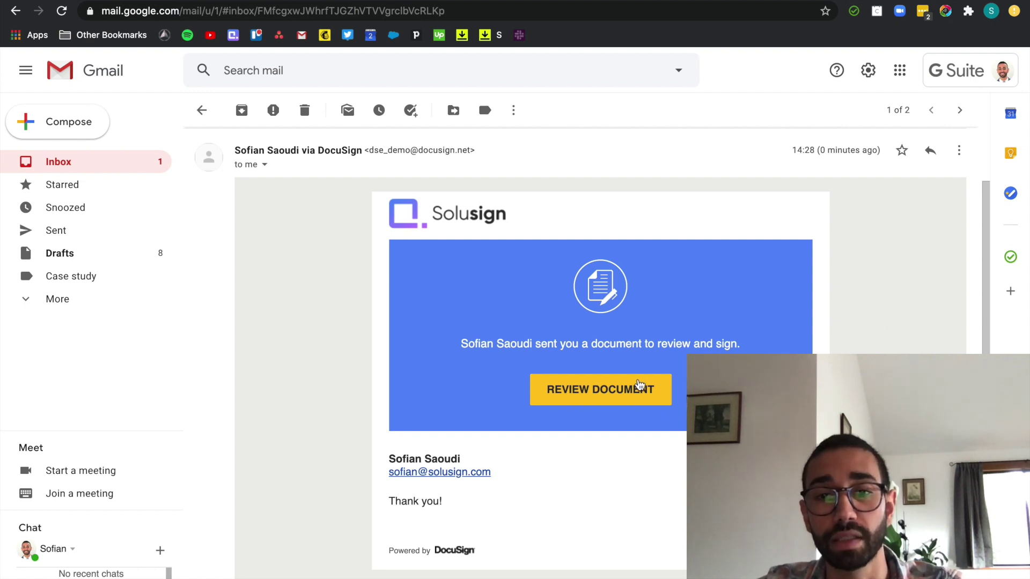
# - From the second signing request, sign the Solusign By line and finish to complete the document
pyautogui.click(636, 386)
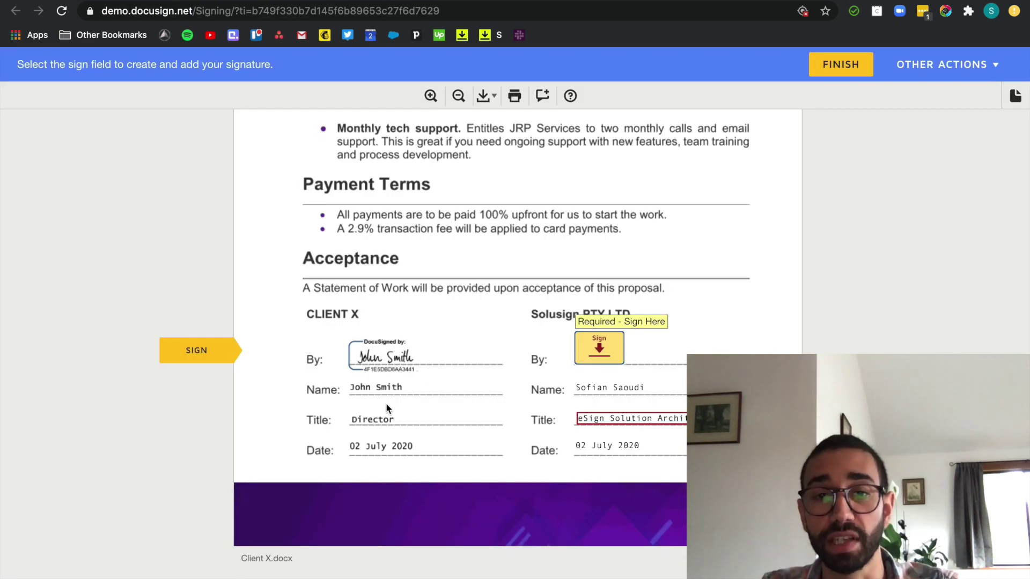
pyautogui.click(602, 354)
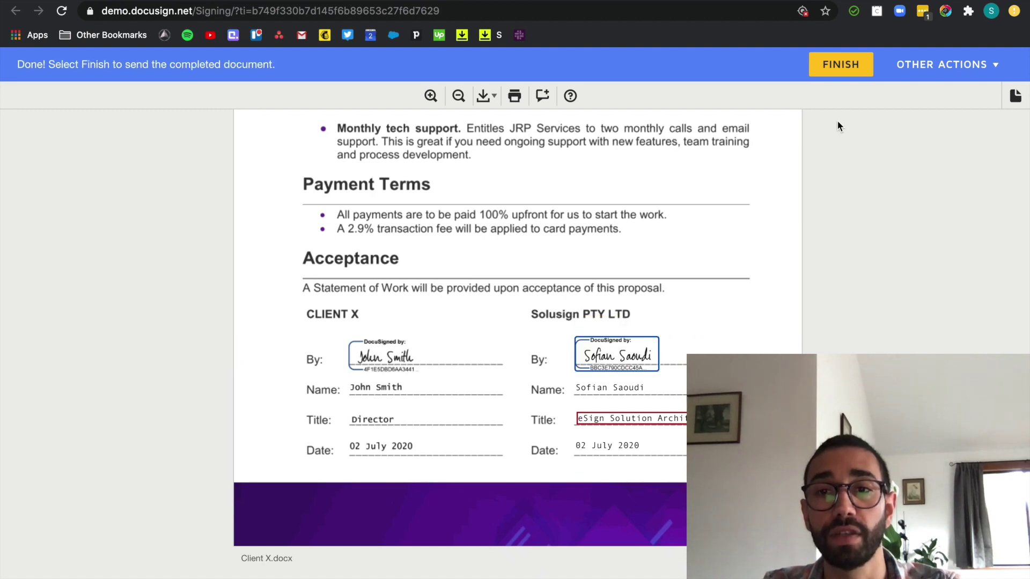
pyautogui.click(845, 71)
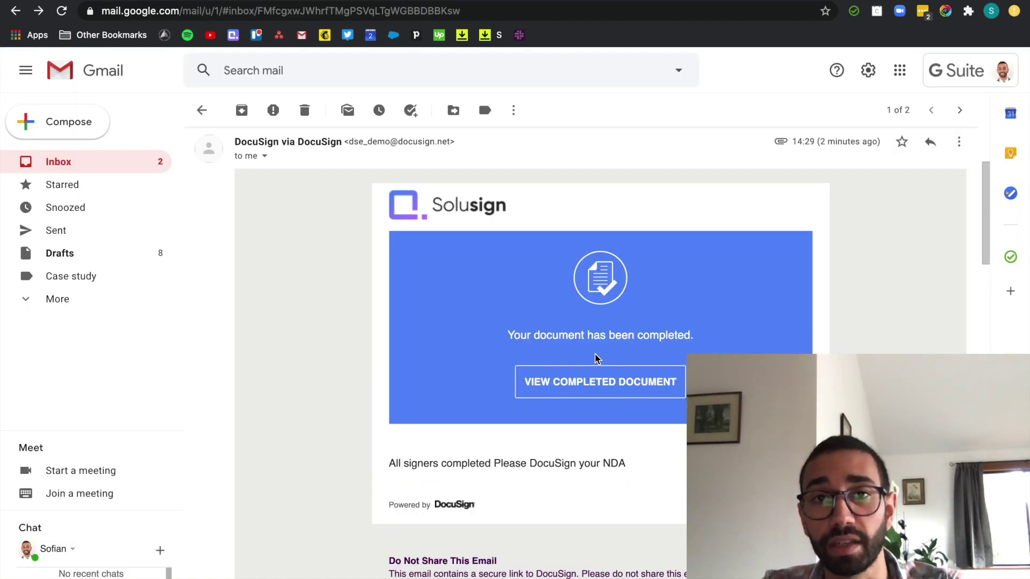
pyautogui.scroll(-9, 628, 423)
pyautogui.scroll(-2, 628, 425)
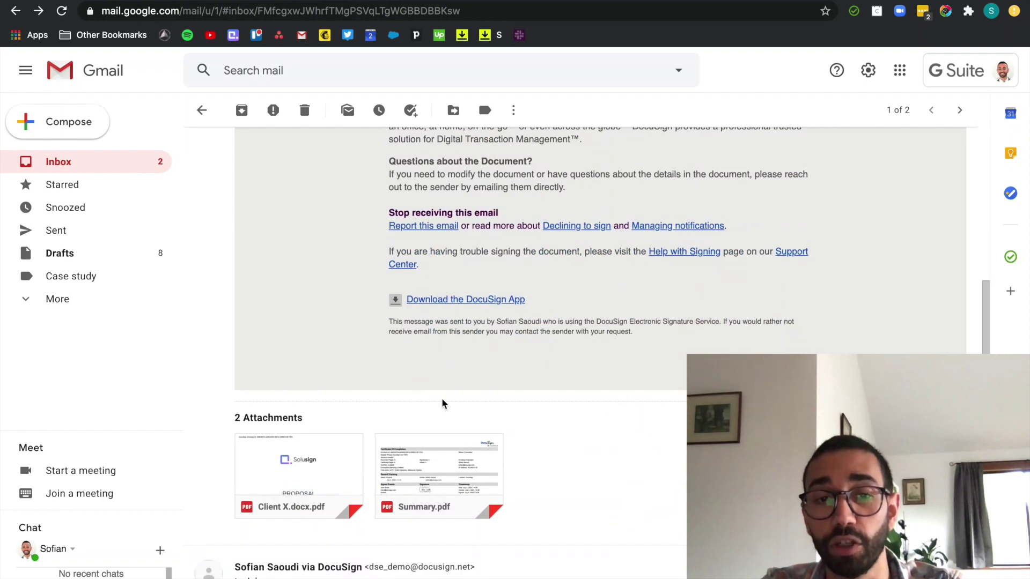
pyautogui.click(318, 451)
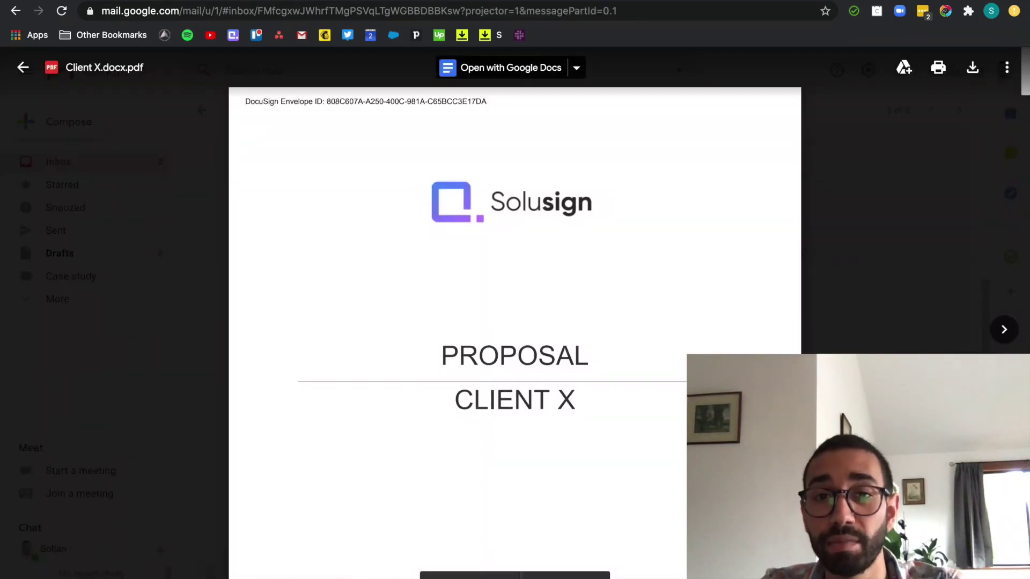
pyautogui.scroll(-9, 515, 322)
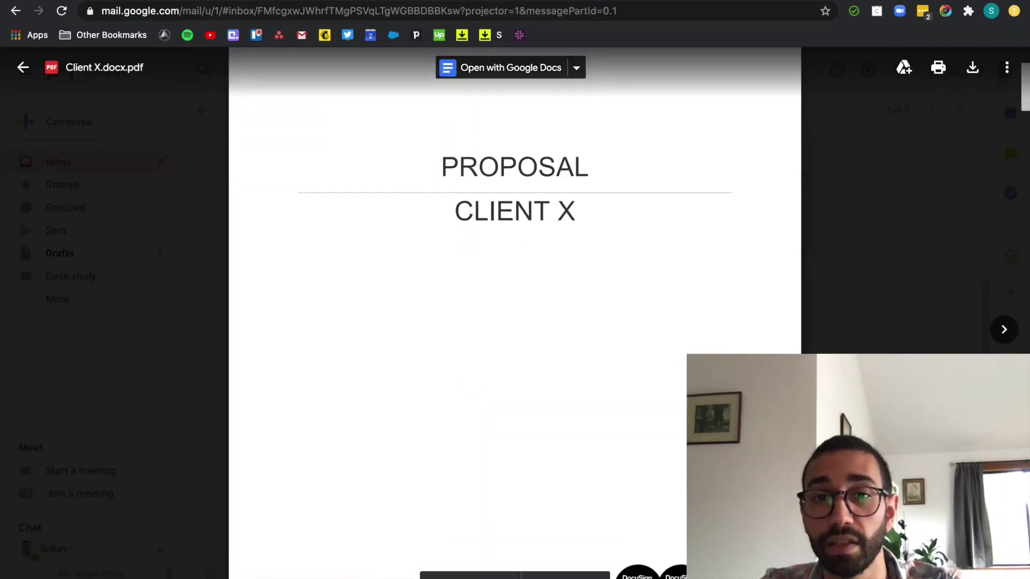
pyautogui.scroll(-15, 515, 322)
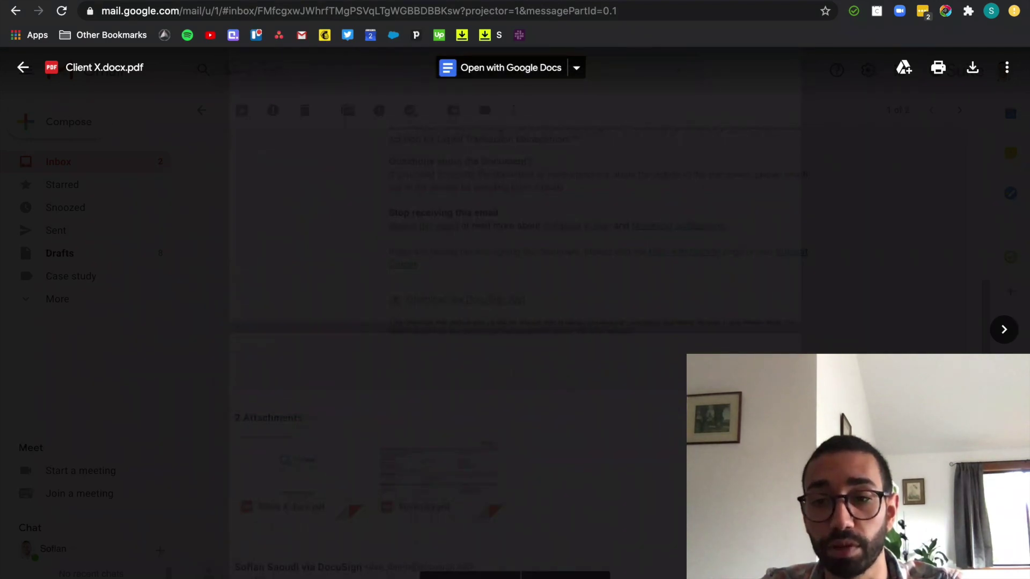
pyautogui.scroll(-8, 515, 322)
pyautogui.press('Escape')
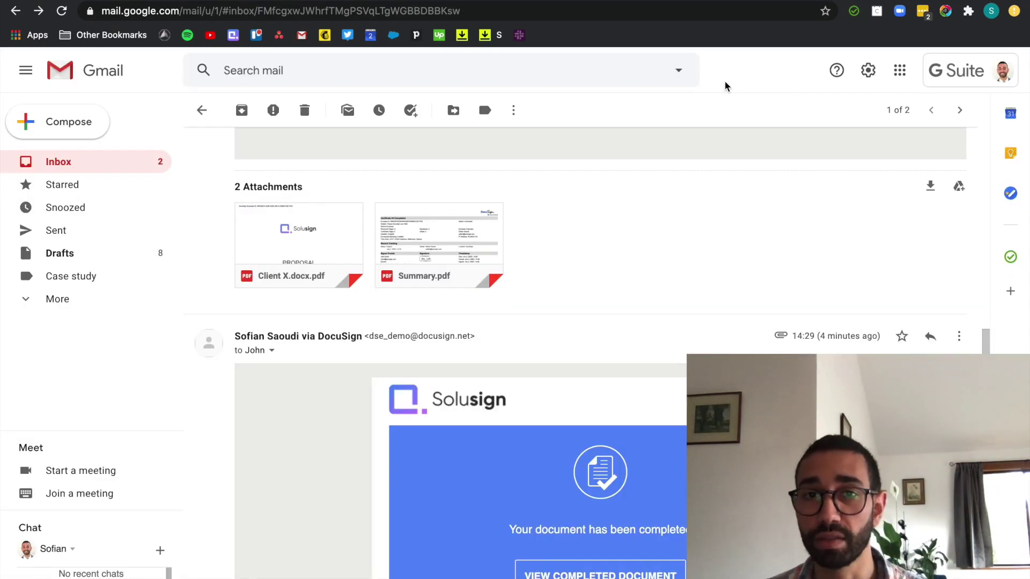